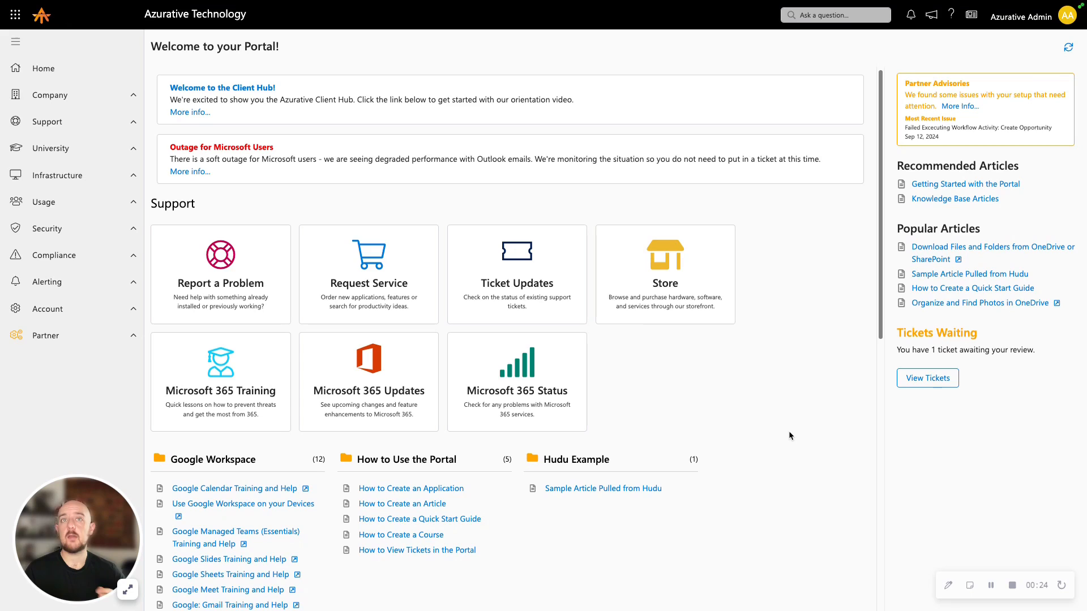
Open the Automations list in the Partner section
left_click(122, 337)
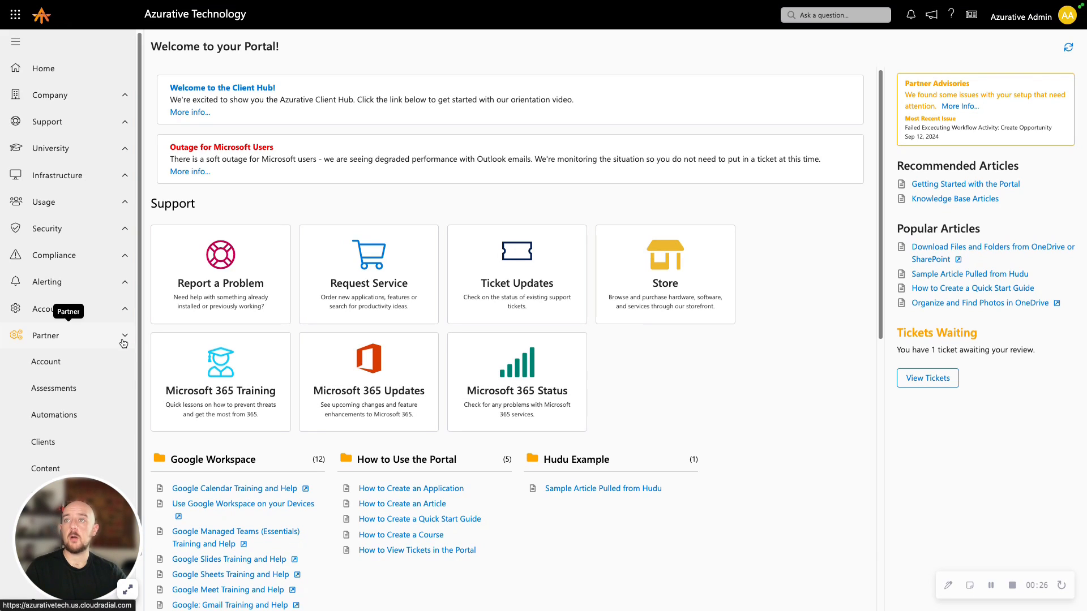
left_click(118, 420)
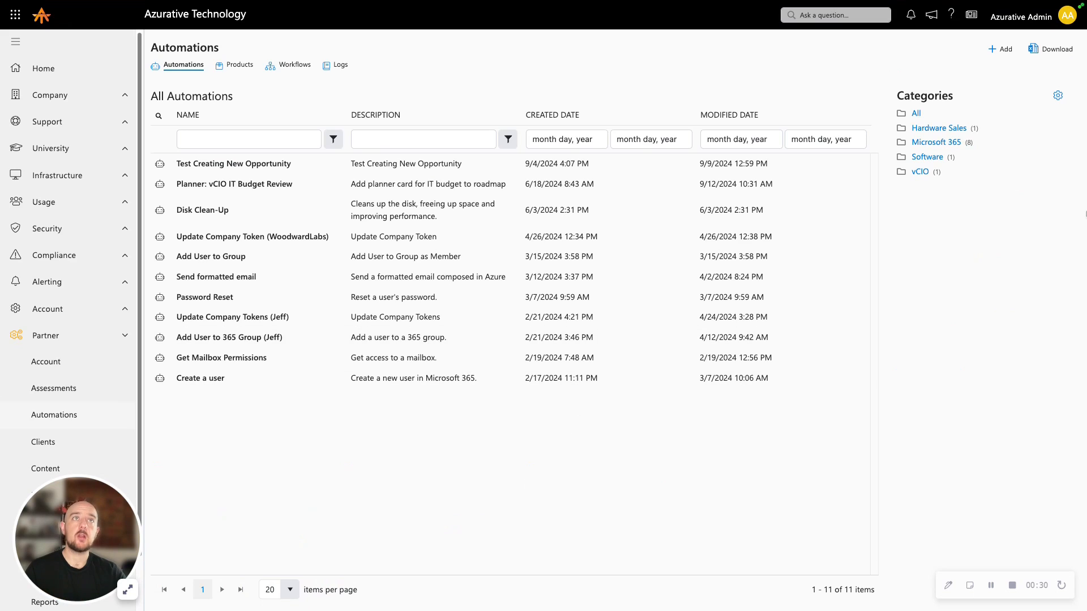
left_click(1002, 51)
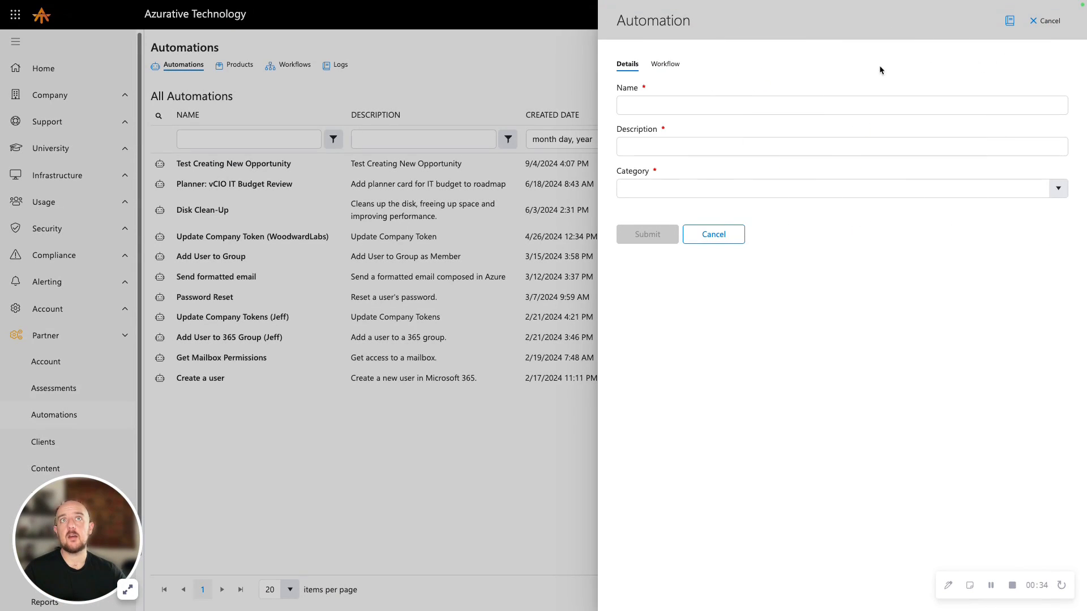
left_click(678, 69)
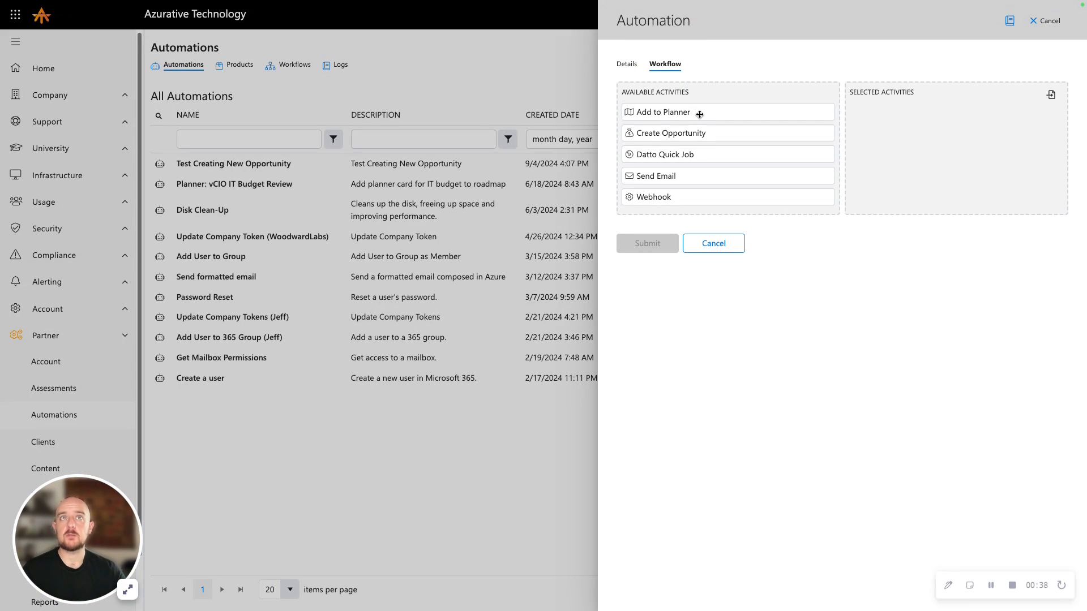
left_click_drag(699, 113, 924, 124)
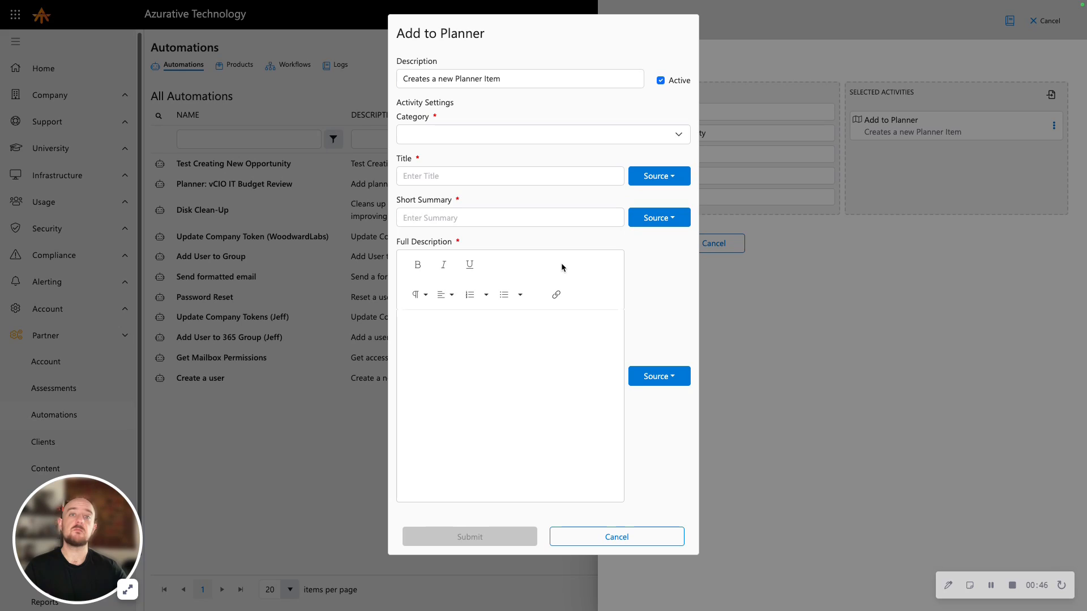
left_click(581, 134)
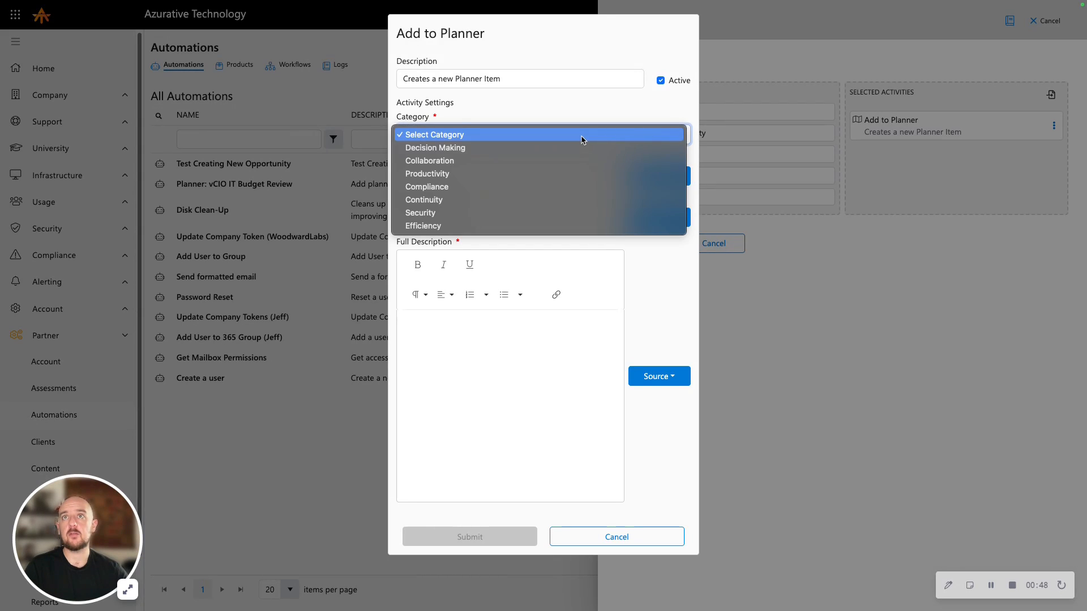
left_click(568, 178)
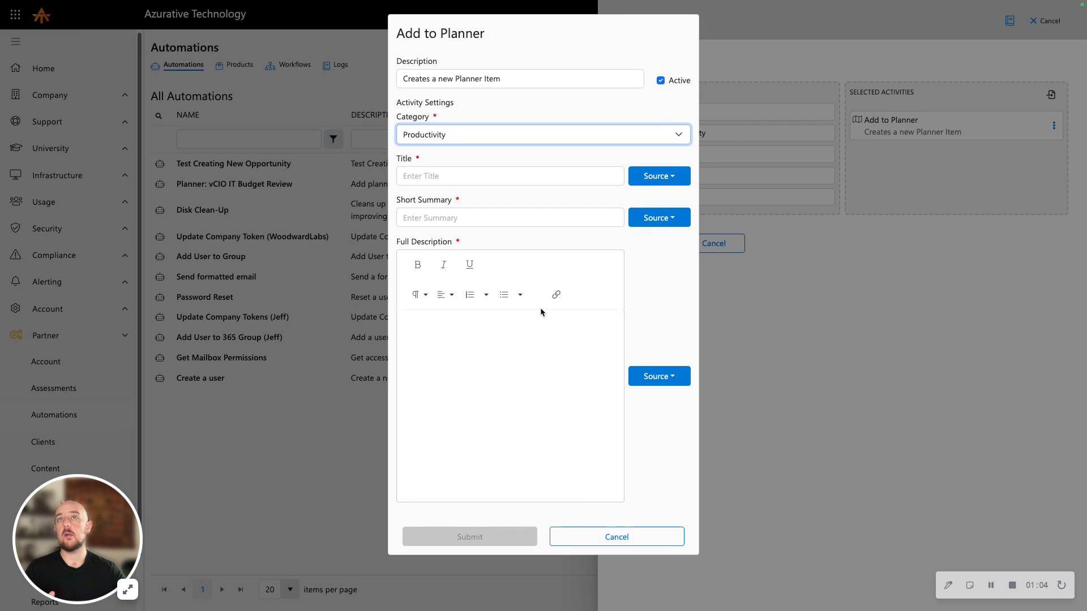
left_click(645, 538)
left_click(715, 243)
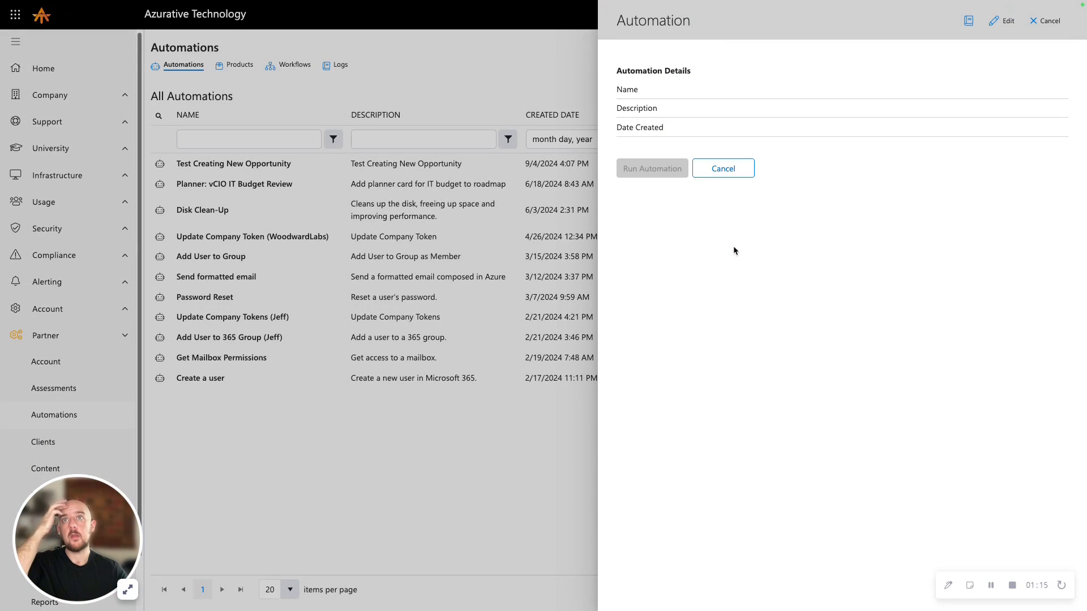
left_click(721, 173)
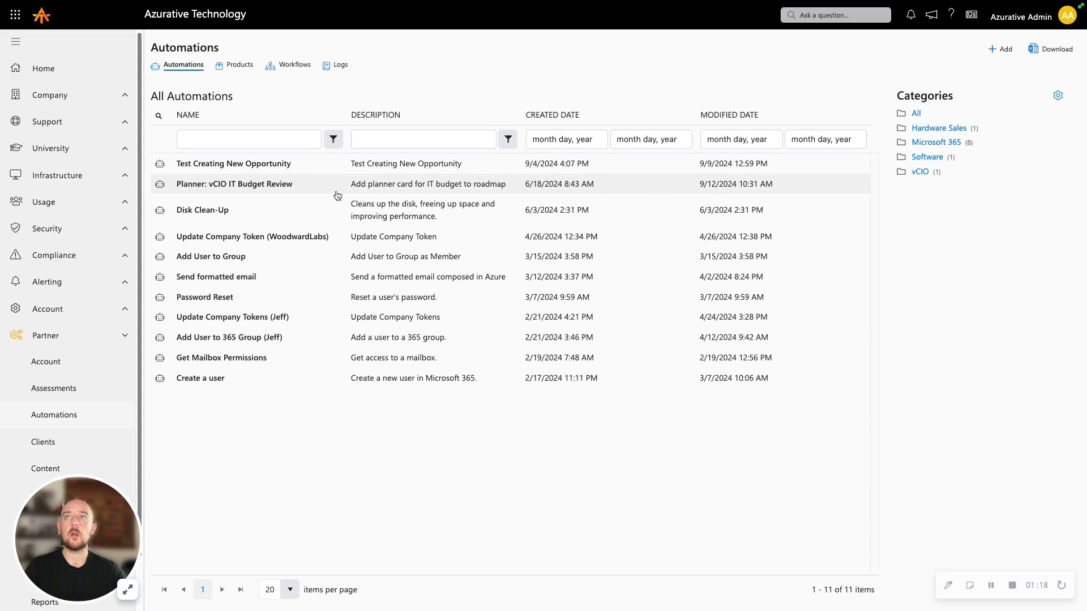
Open the "Planner: vCIO IT Budget Review" automation for editing and view the settings of its Add to Planner activity
left_click(302, 194)
left_click(1002, 22)
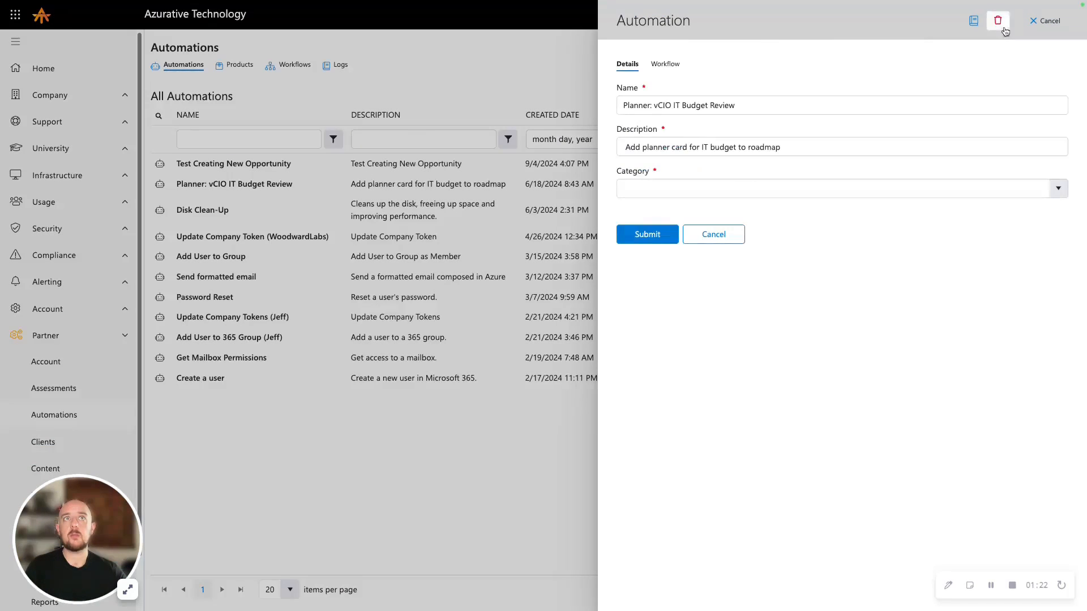
left_click(676, 65)
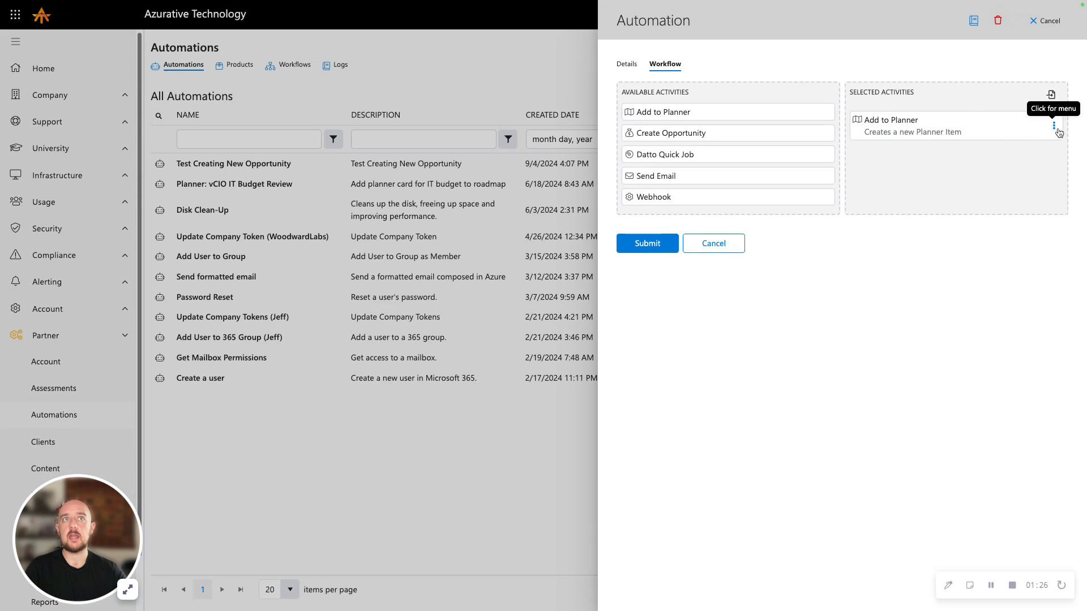
left_click(1053, 125)
left_click(1005, 148)
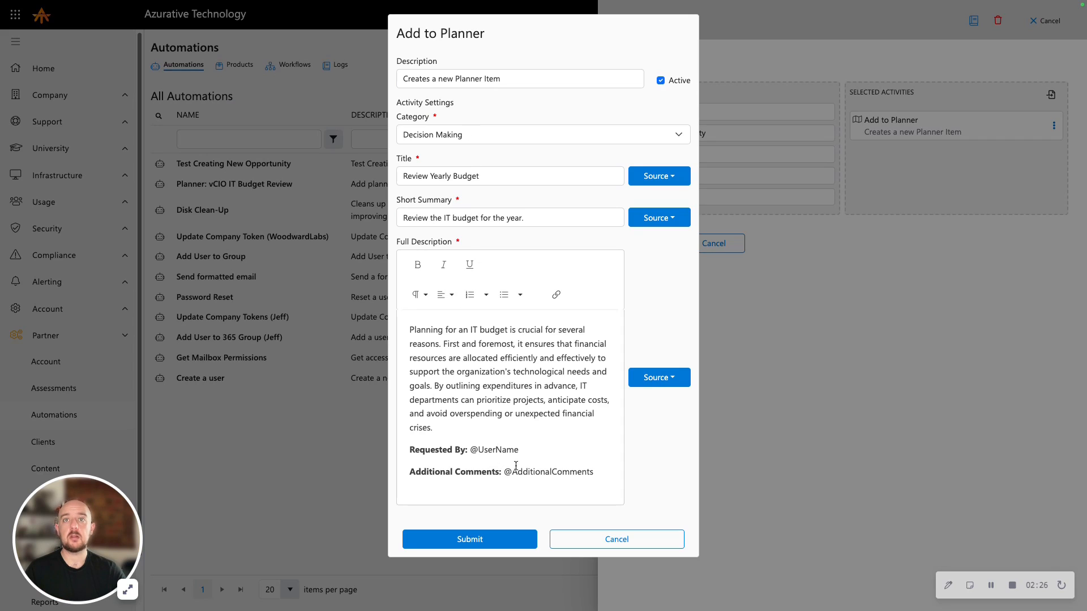
left_click_drag(528, 451, 469, 450)
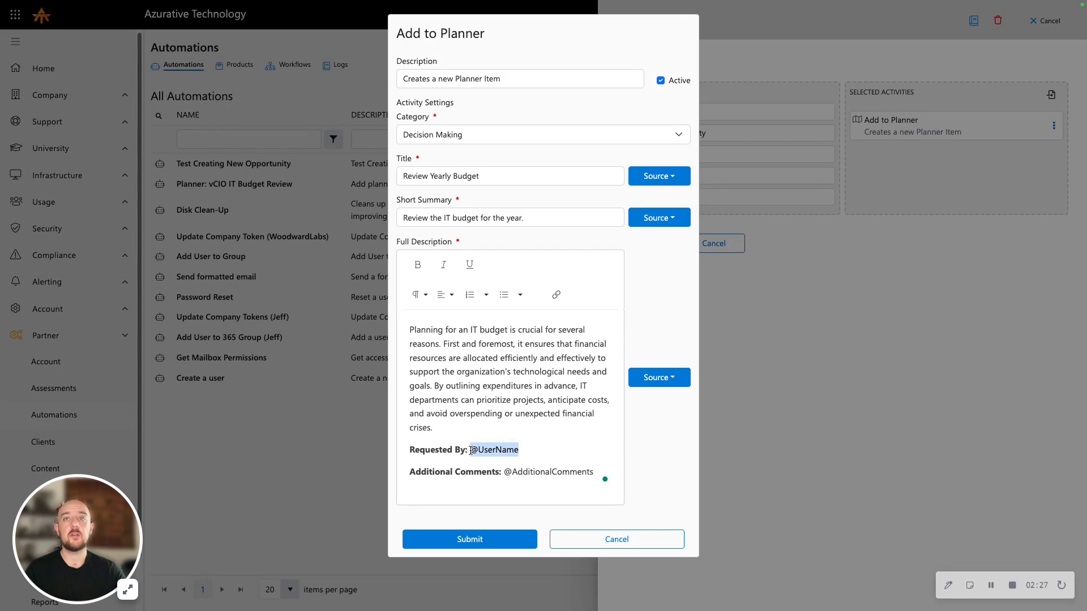
left_click(590, 468)
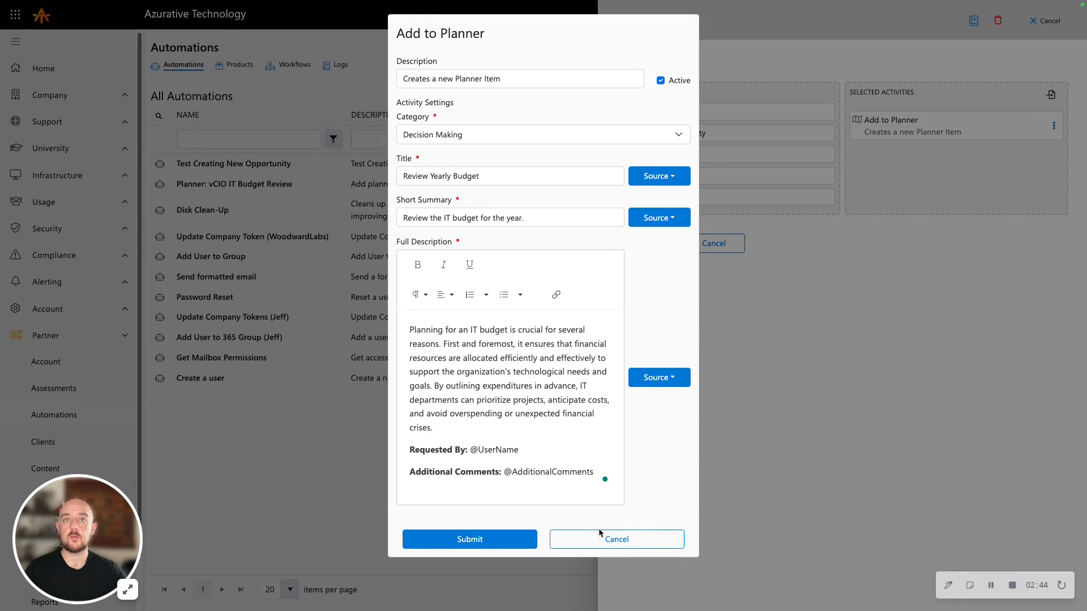
left_click(615, 541)
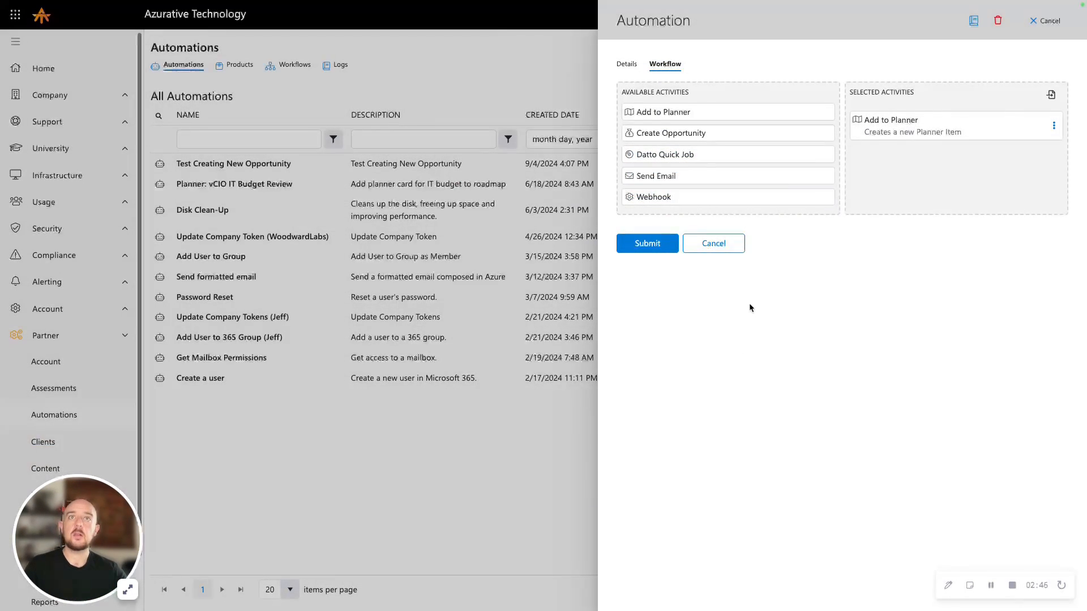
left_click(721, 244)
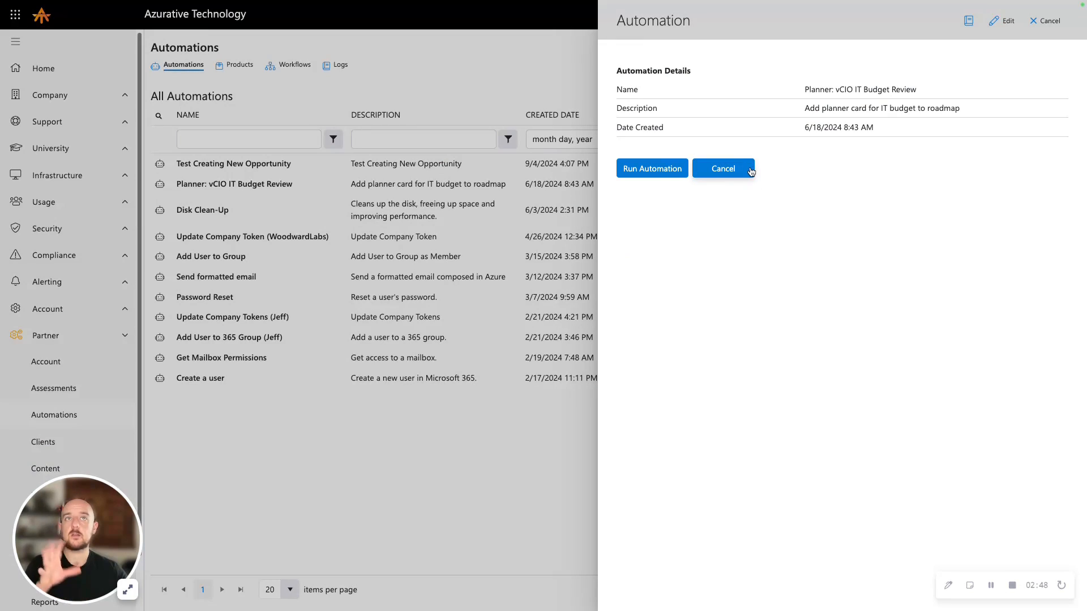
left_click(730, 169)
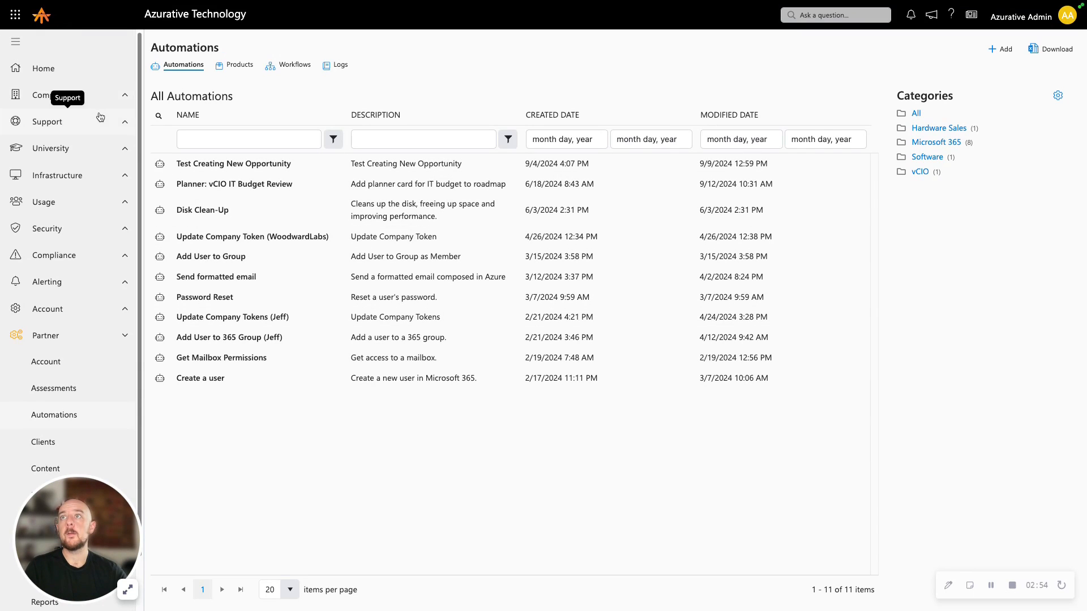
Open the Budget Review Request item from the Request Service catalog for editing
left_click(62, 121)
left_click(116, 202)
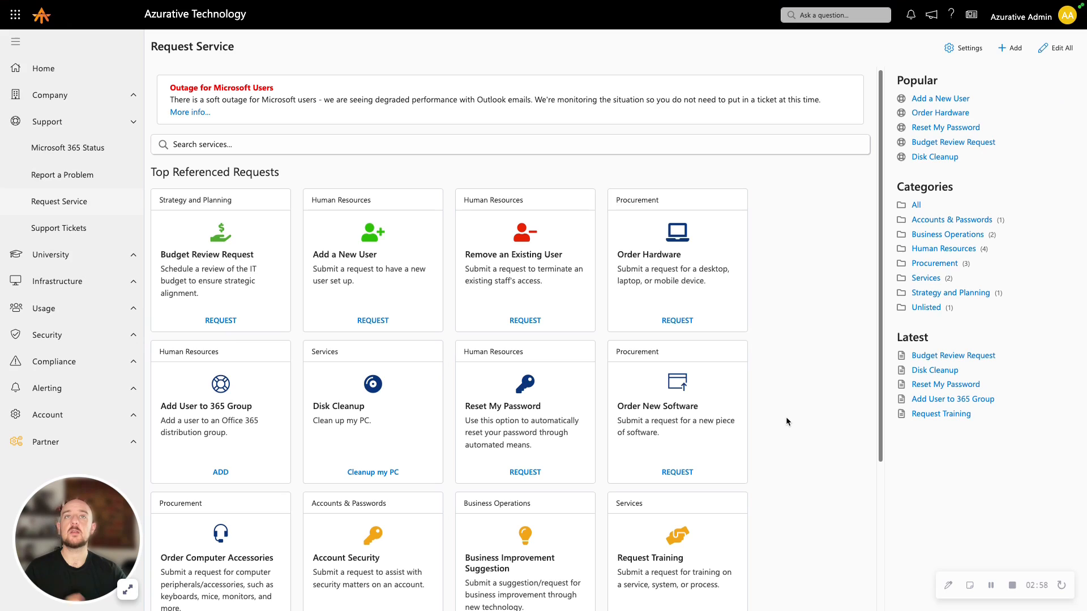
left_click(279, 301)
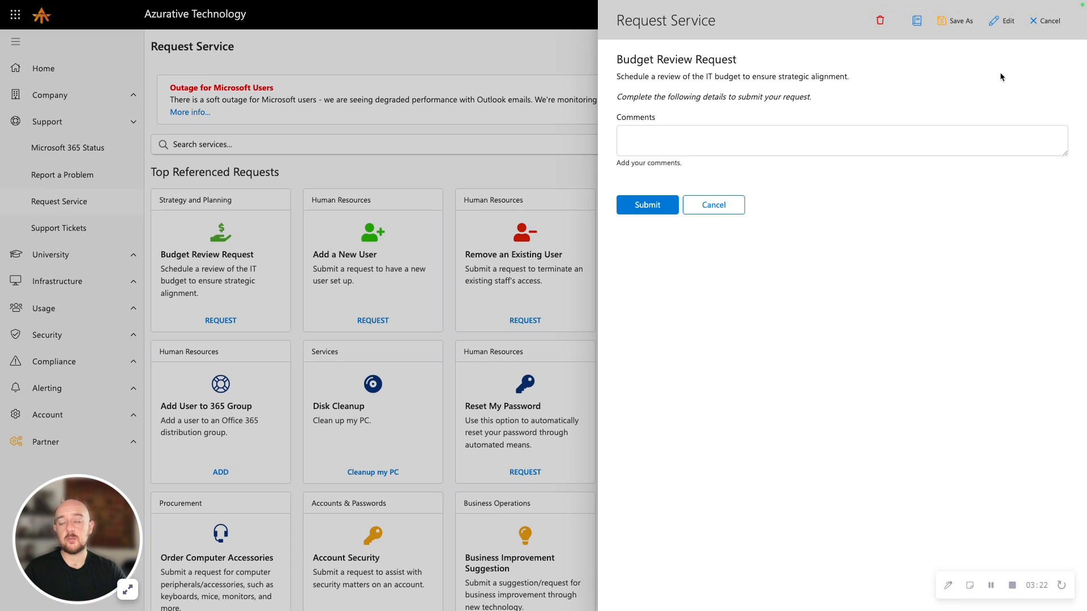
left_click(1004, 29)
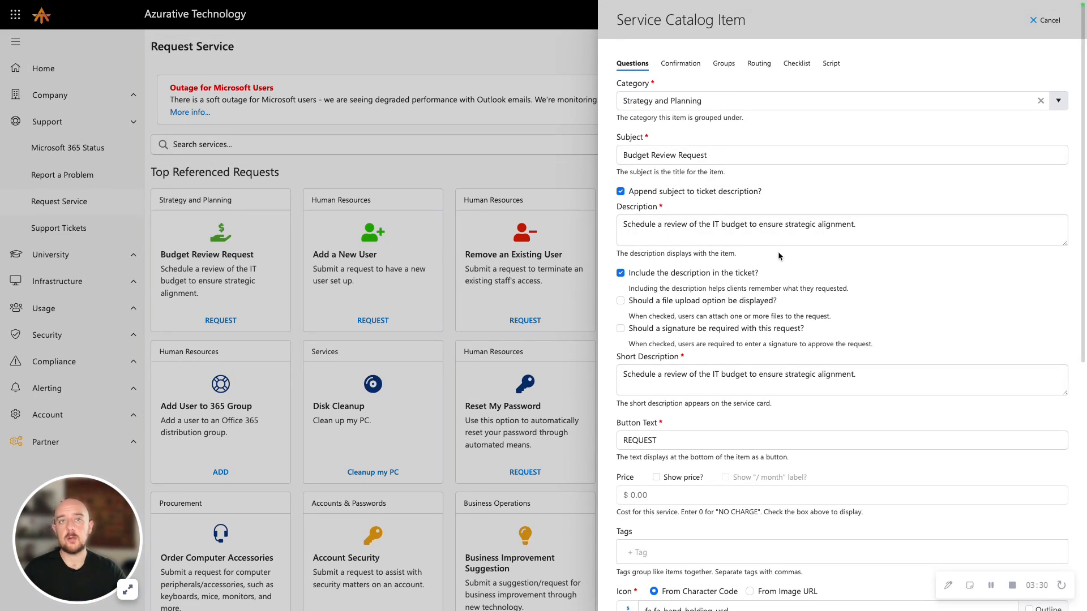
Expand the Comments question of the catalog item and review its type, label and help settings
scroll(794, 273, "down", 1)
scroll(793, 271, "down", 7)
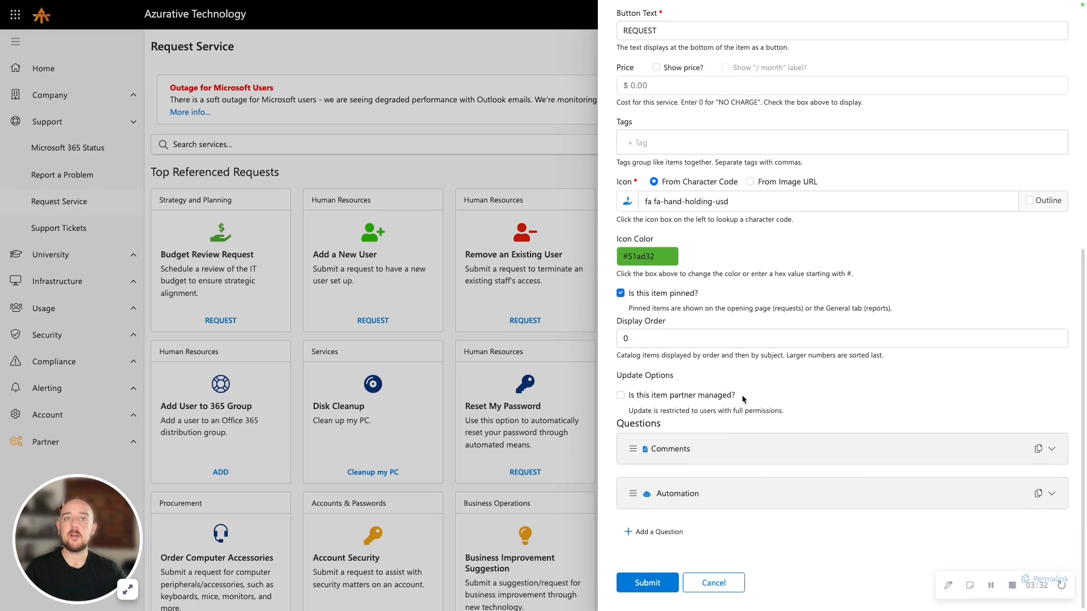
left_click(683, 449)
scroll(686, 450, "down", 2)
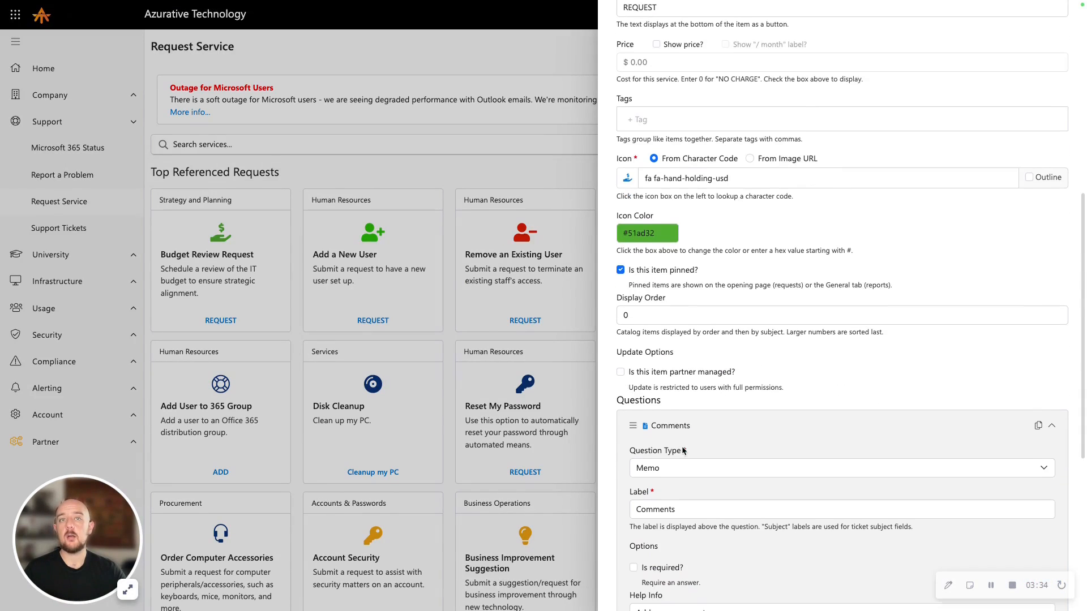
scroll(688, 423, "down", 3)
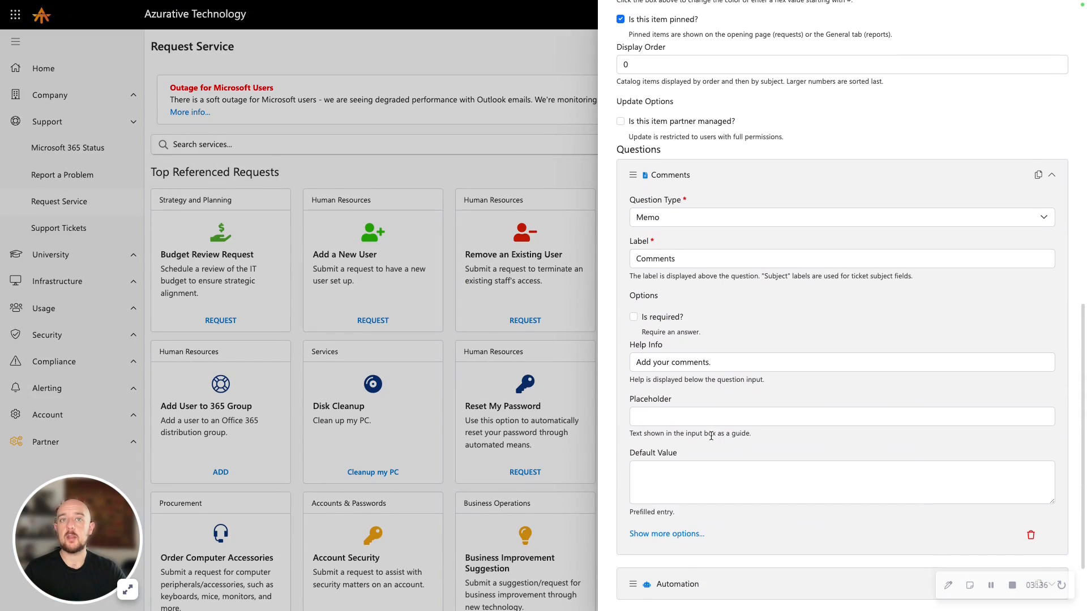
Examine the Automation question's type and the existing automation it runs, keeping Automation and "Planner: vCIO IT Budget Review" selected
left_click(692, 571)
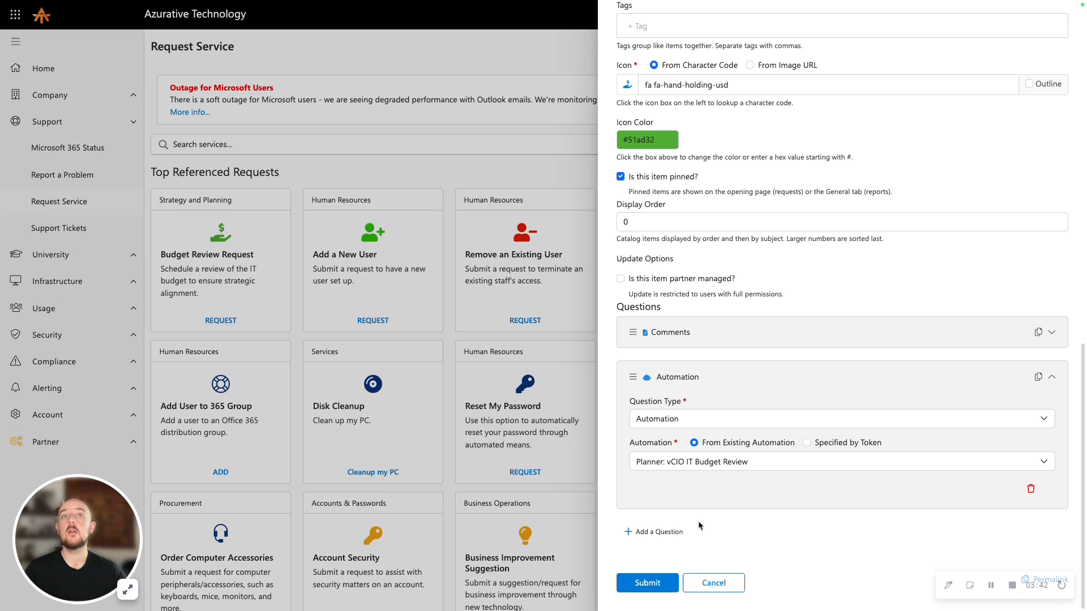
left_click(765, 463)
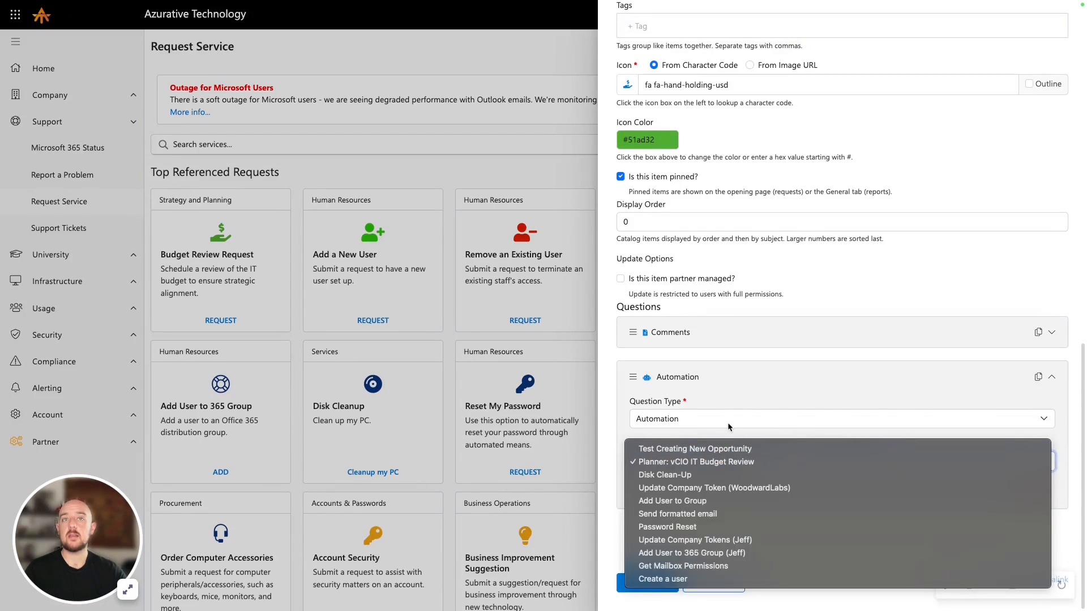
left_click(728, 425)
left_click(729, 424)
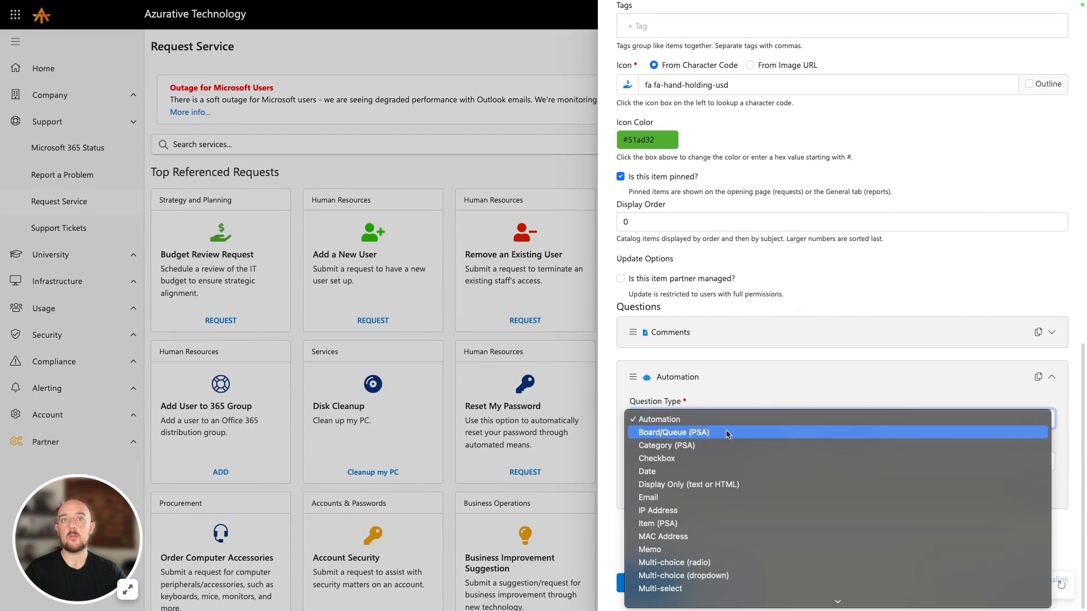
left_click(725, 420)
left_click(725, 461)
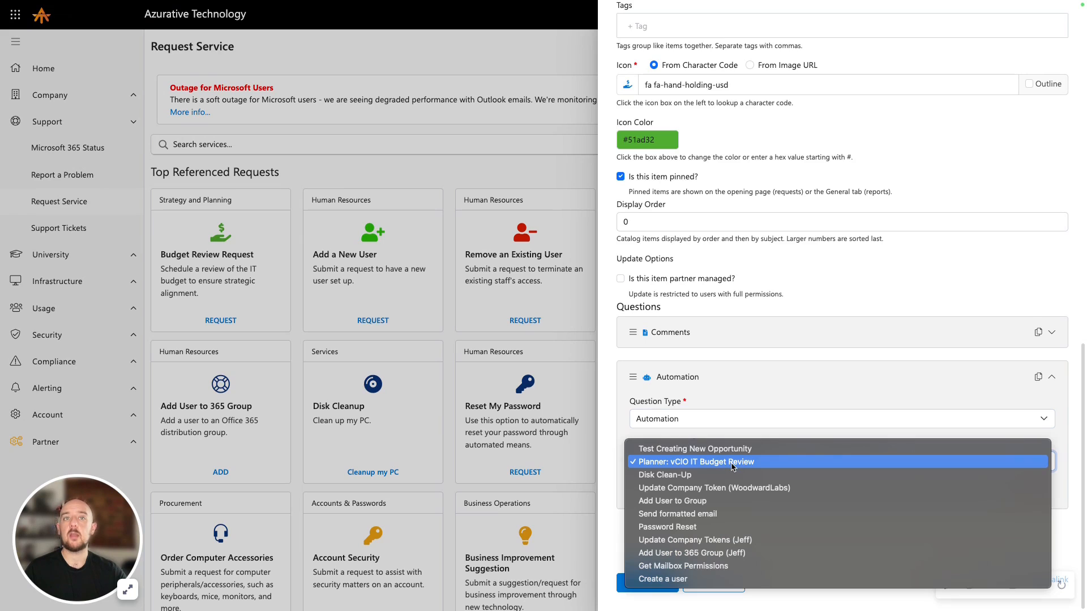
left_click(733, 463)
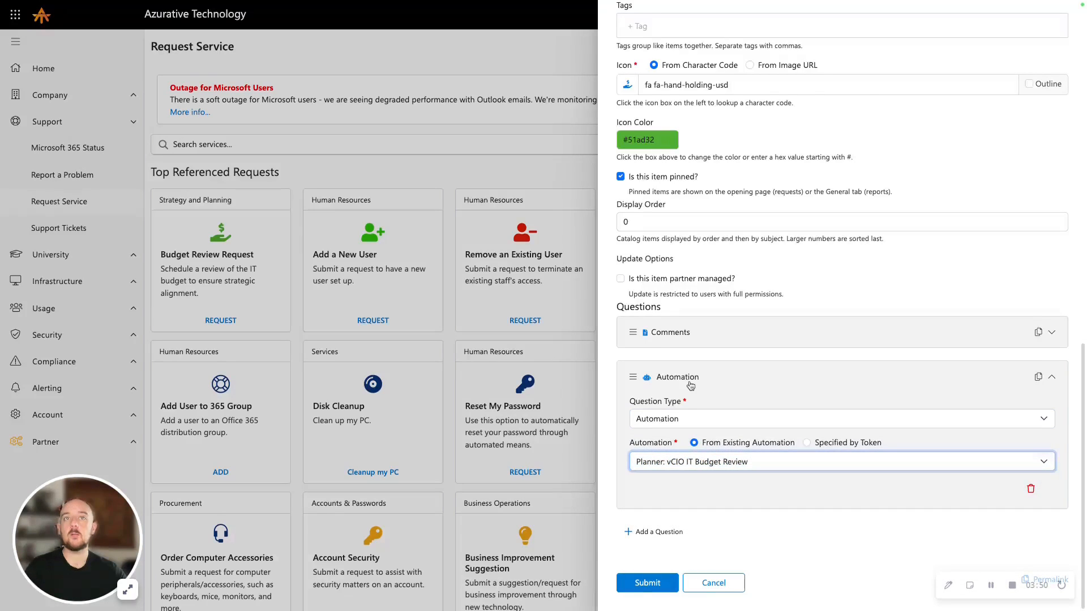
left_click(689, 385)
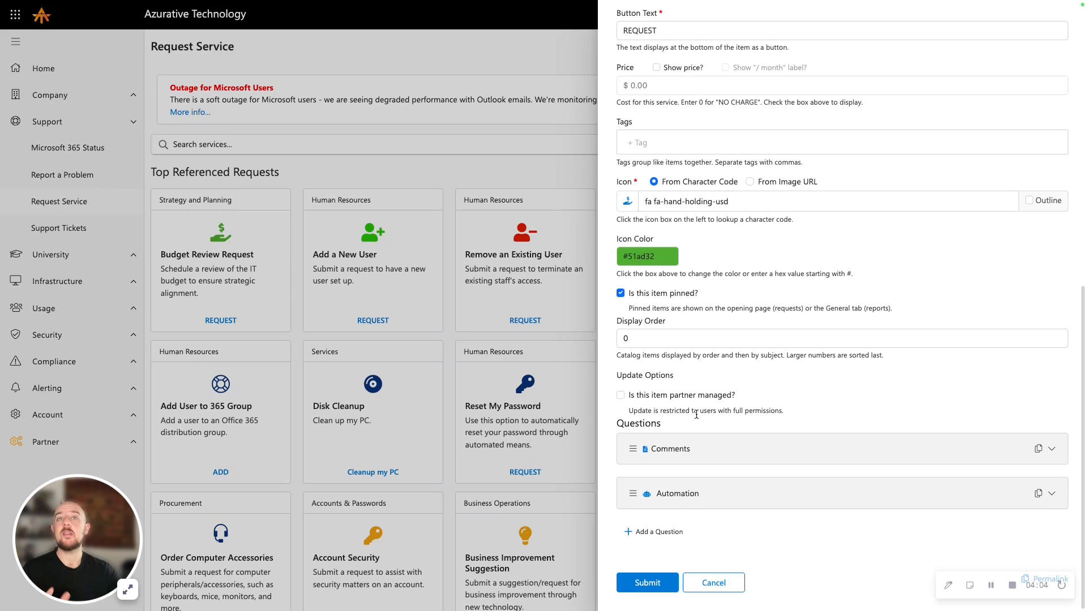
Show the Comments question's additional options and examine its Script / JSON Field ID
left_click(682, 451)
scroll(677, 340, "down", 3)
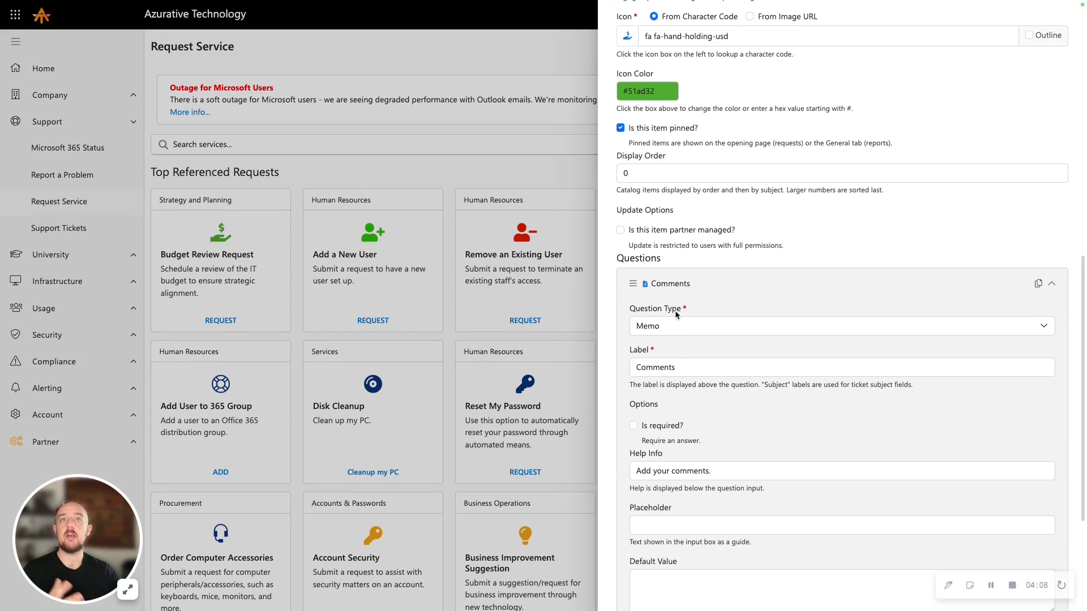
scroll(677, 292, "down", 2)
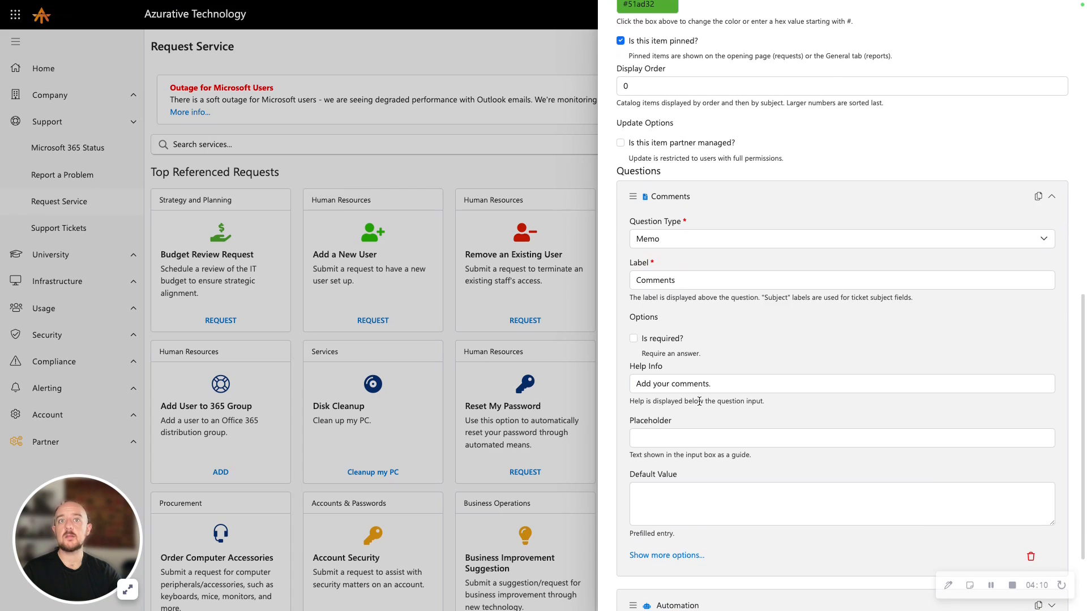
left_click(689, 556)
scroll(707, 492, "down", 6)
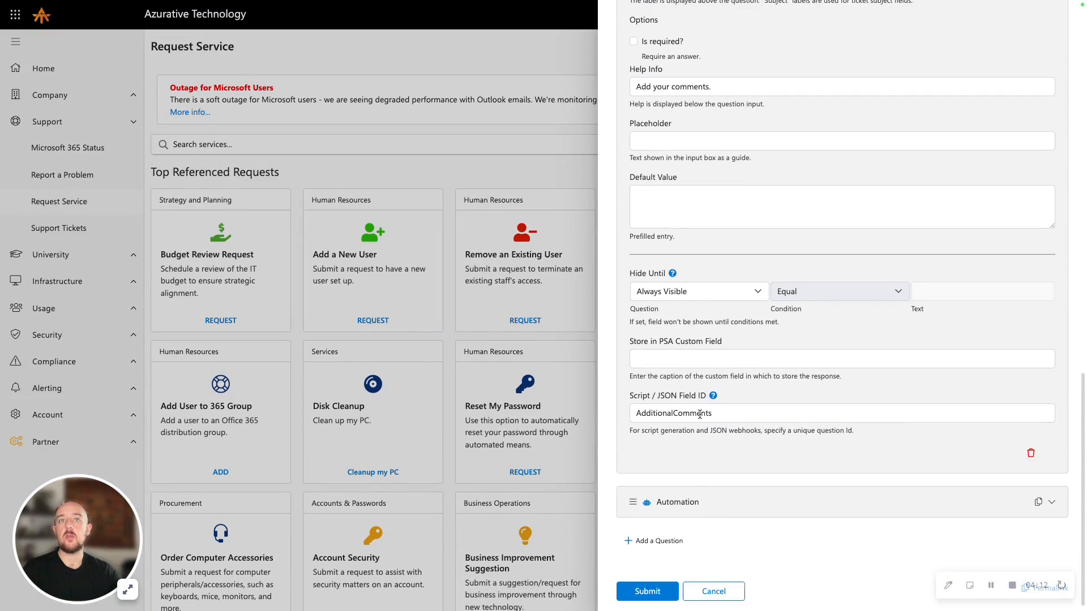
scroll(719, 453, "up", 1)
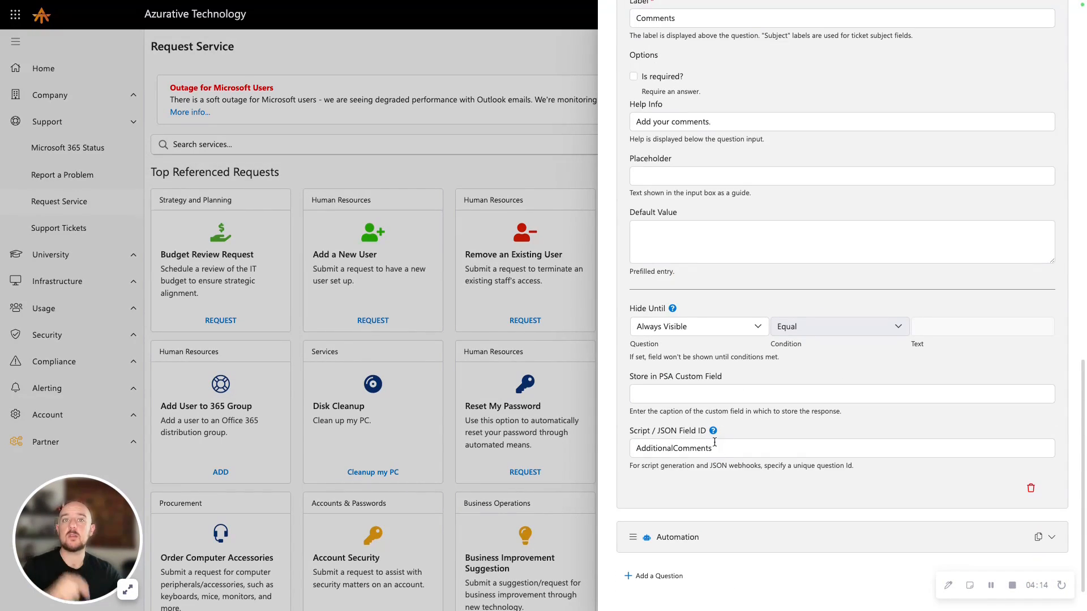
left_click_drag(735, 449, 636, 451)
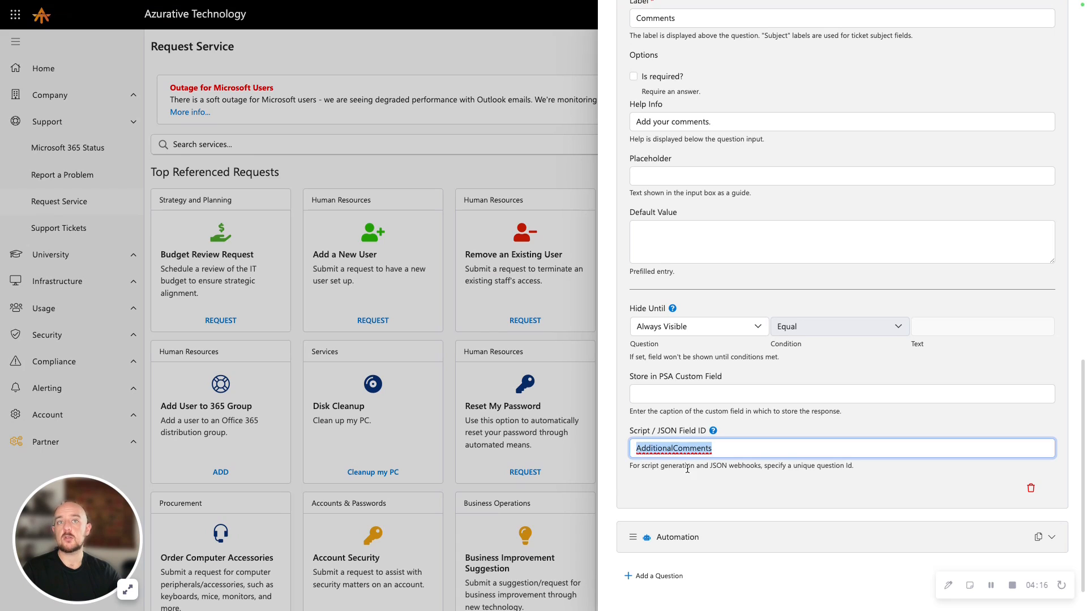
left_click(720, 489)
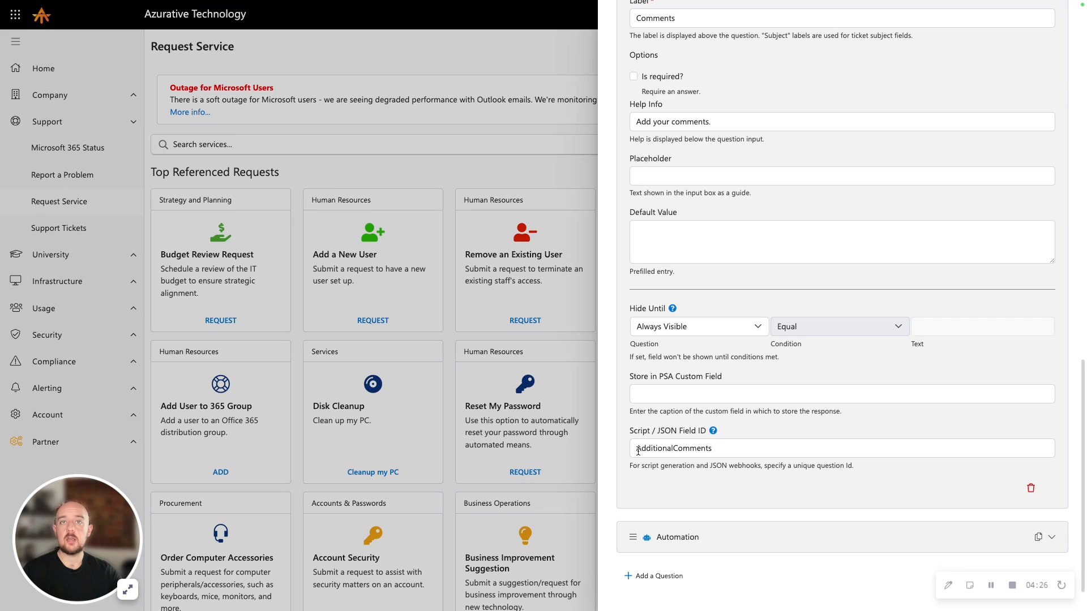
Collapse the Comments question and leave the Budget Review Request catalog item without submitting changes
scroll(681, 467, "up", 1)
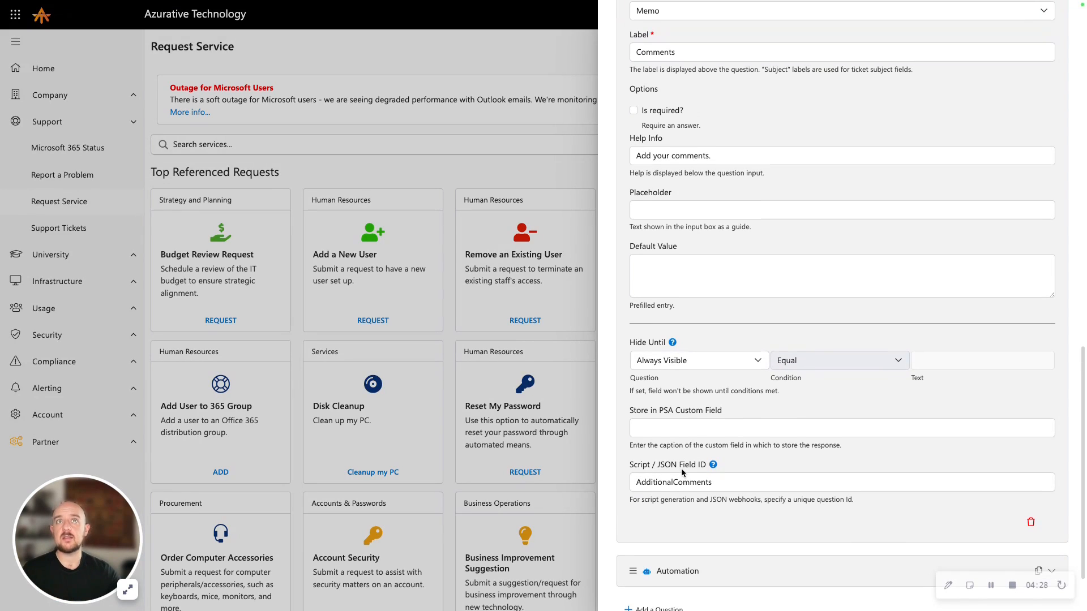
scroll(681, 470, "up", 2)
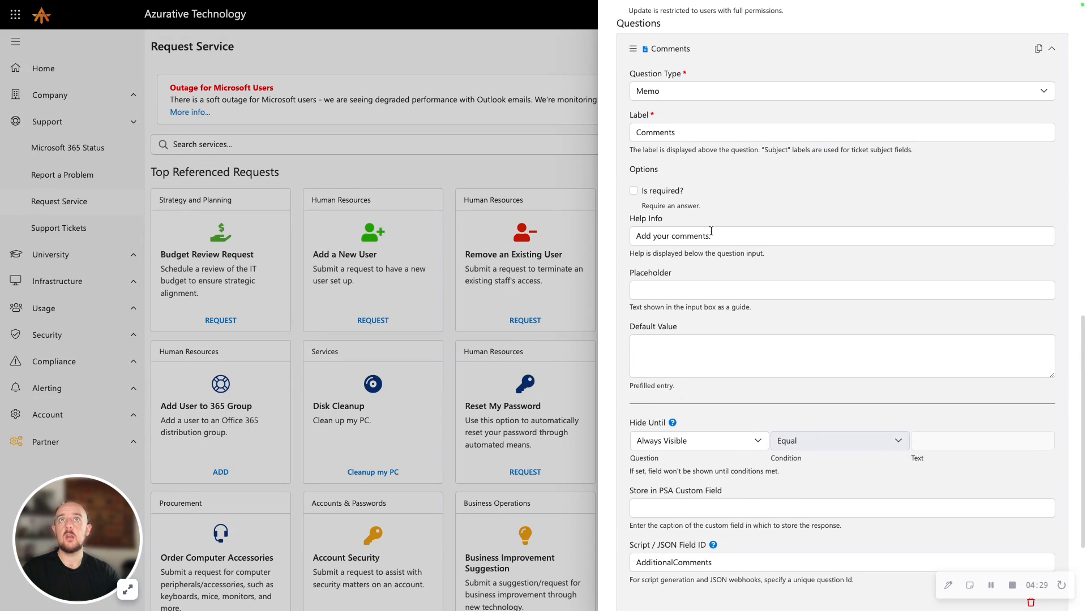
left_click(684, 51)
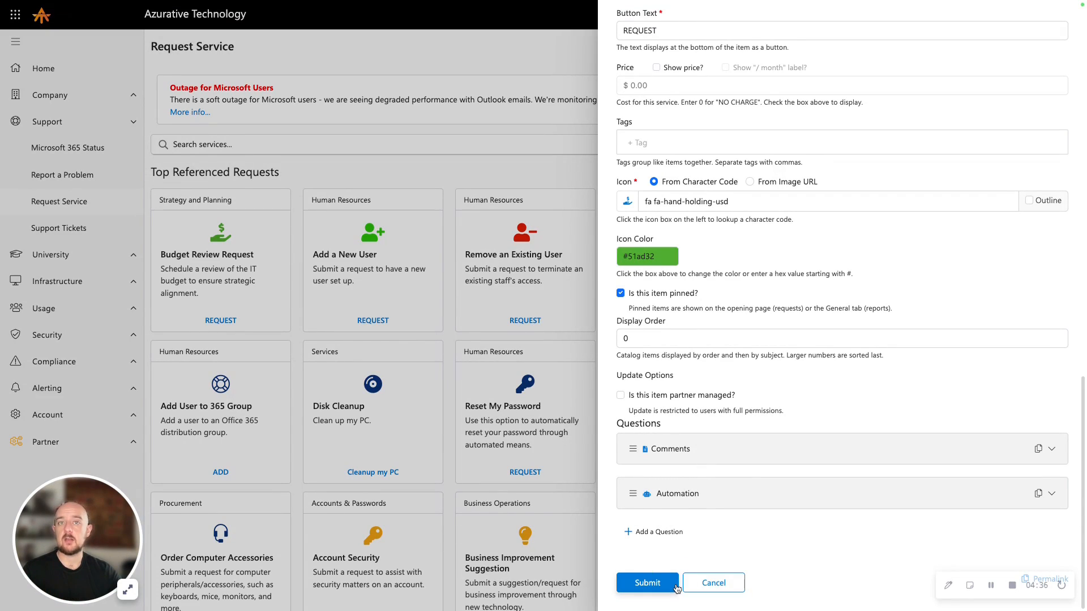
left_click(711, 591)
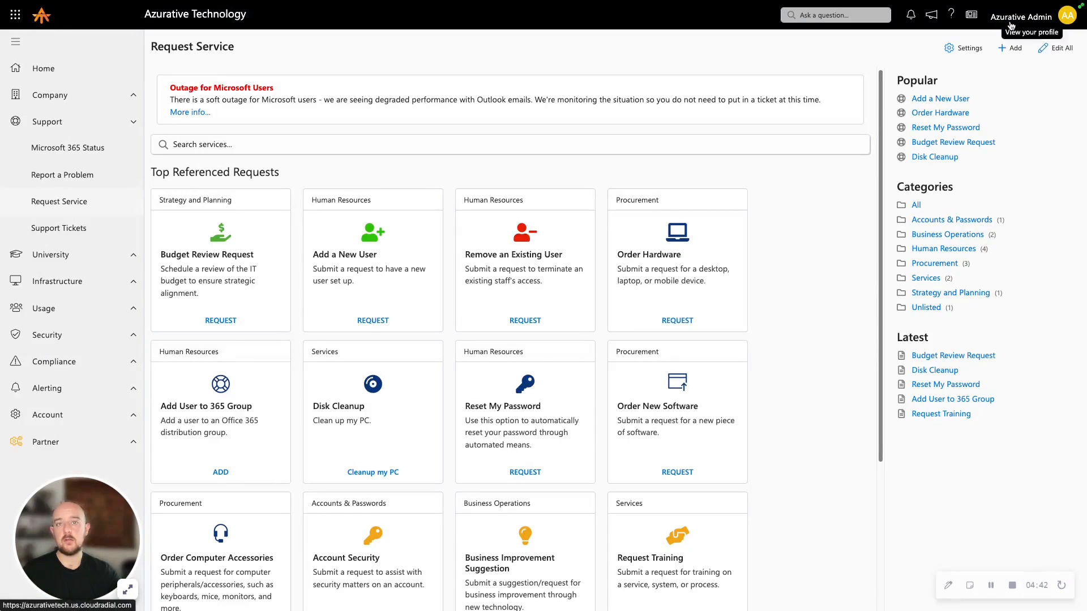
Submit a Budget Review Request from the service catalog with the comment "I'd like to review this today."
left_click(267, 254)
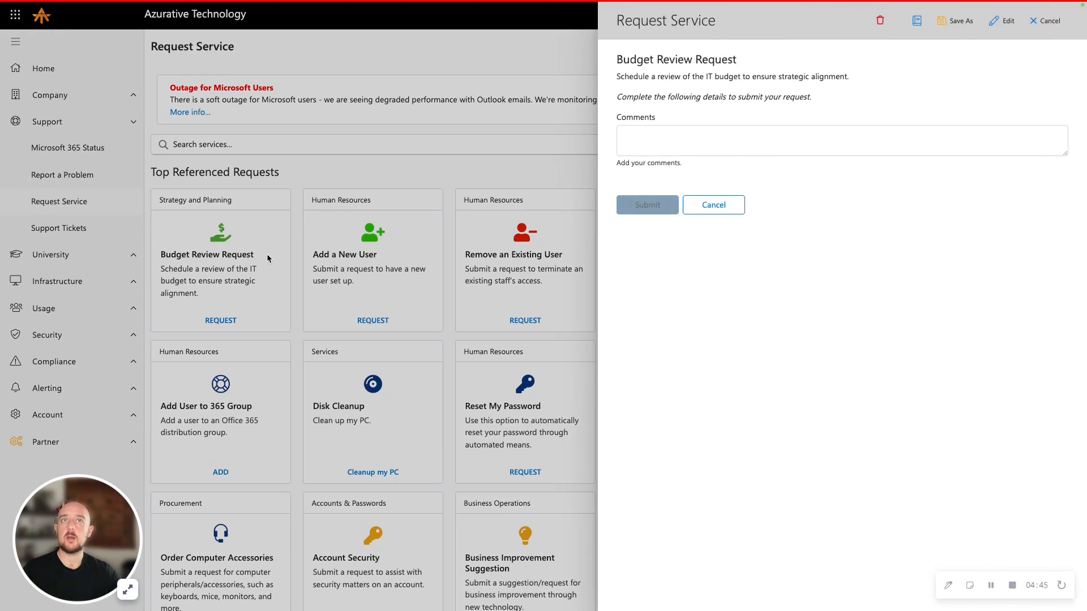
left_click(712, 143)
type("I")
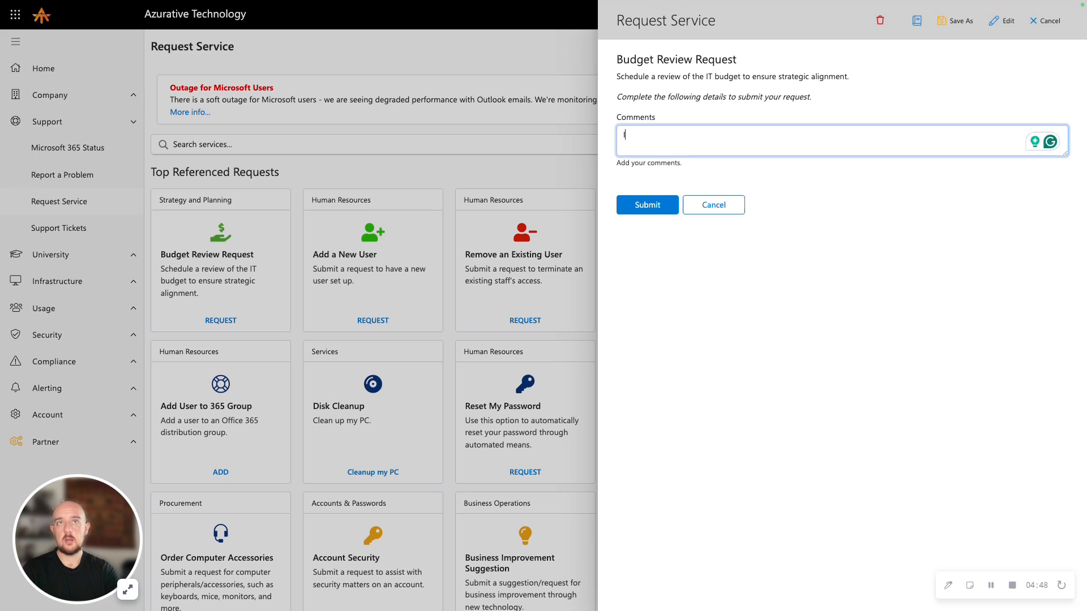
type("'d like to ")
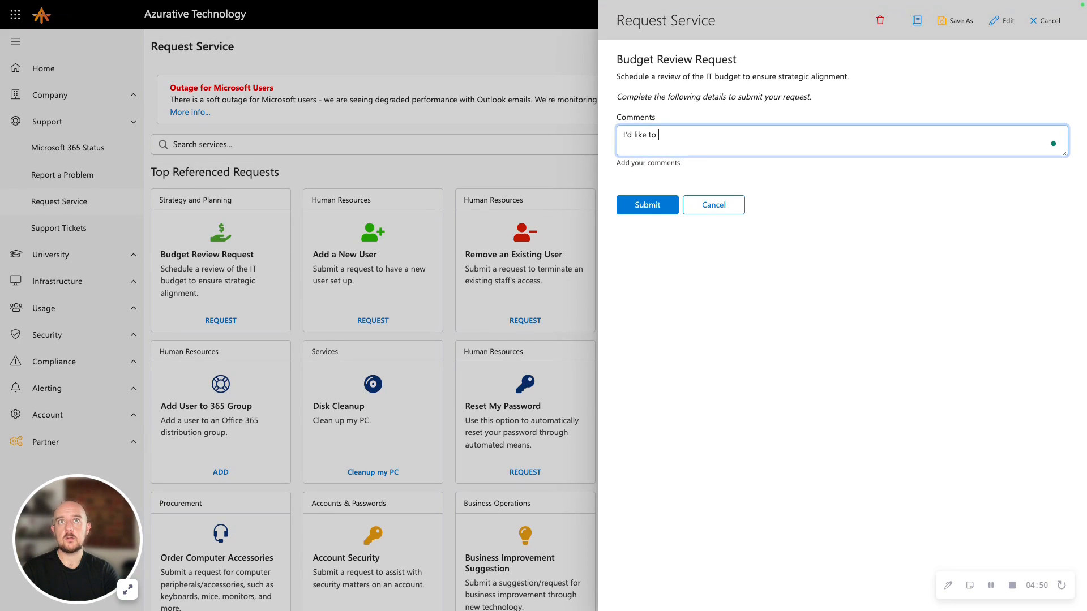
type("review this today")
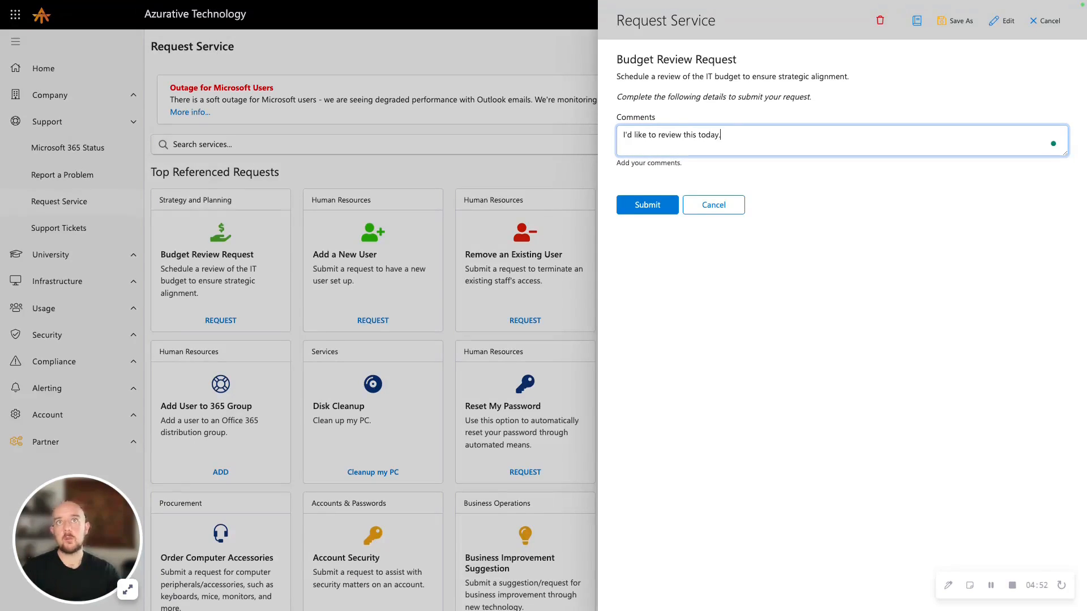
type(".")
left_click(665, 205)
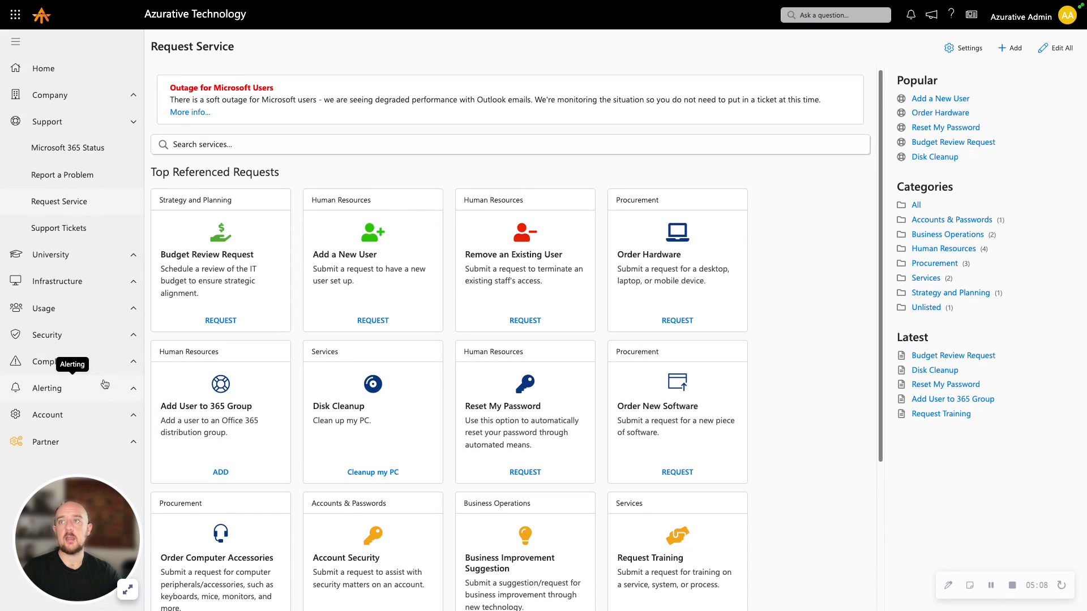
Open the account's Planner board and examine the requester and additional comments in the recommended Review Yearly Budget item
left_click(120, 417)
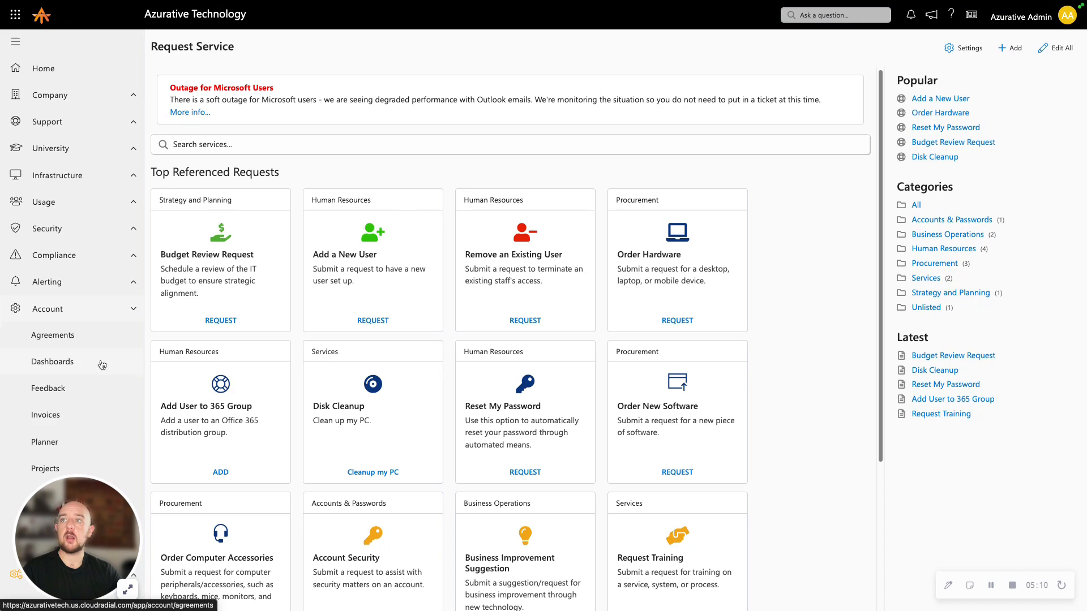
left_click(107, 442)
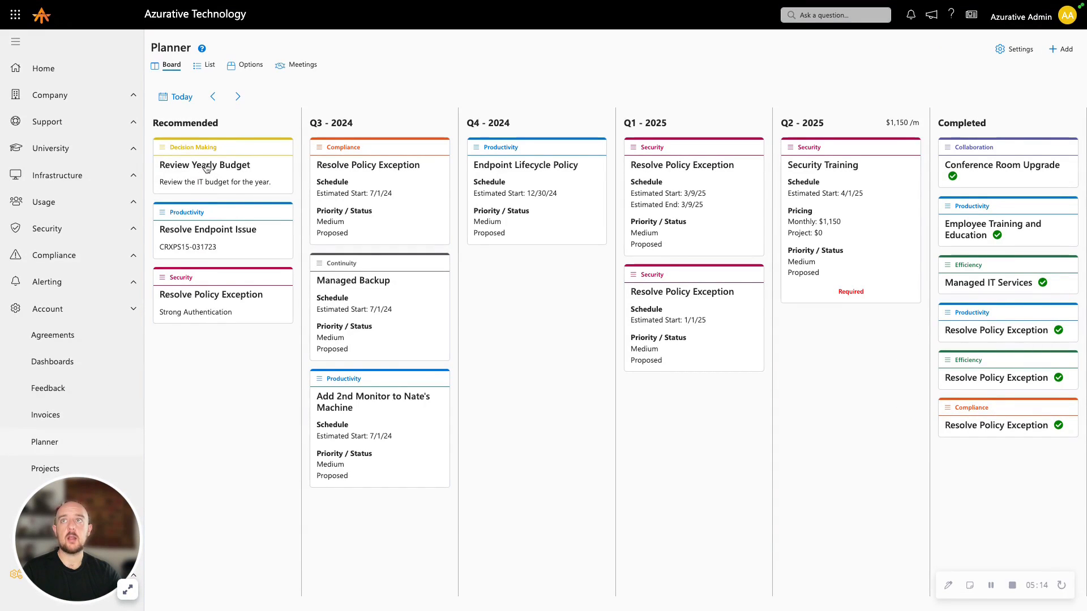
left_click(206, 167)
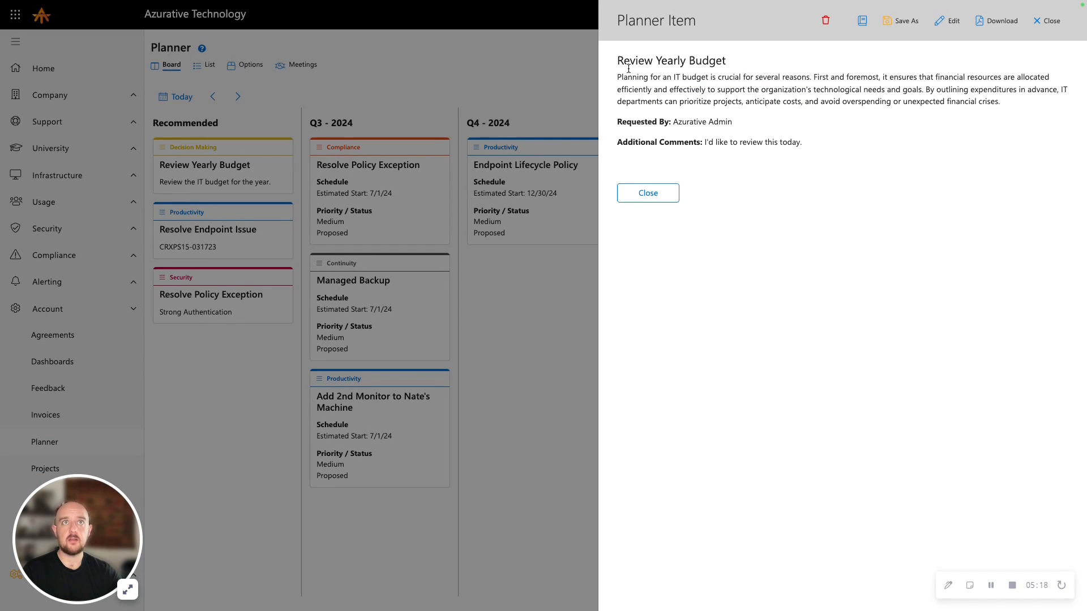
left_click_drag(742, 122, 672, 123)
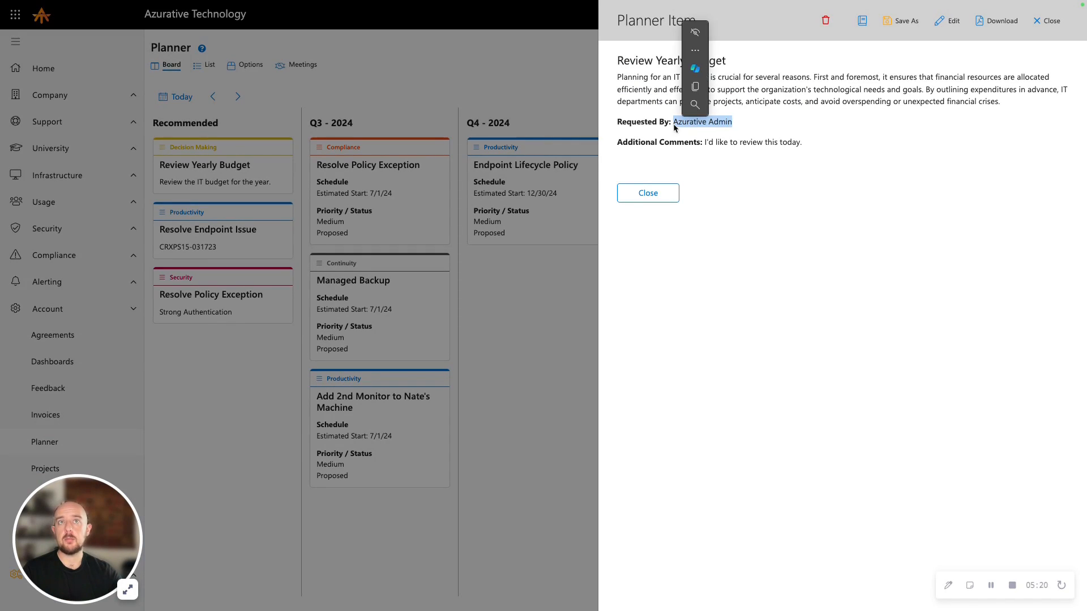
left_click(808, 152)
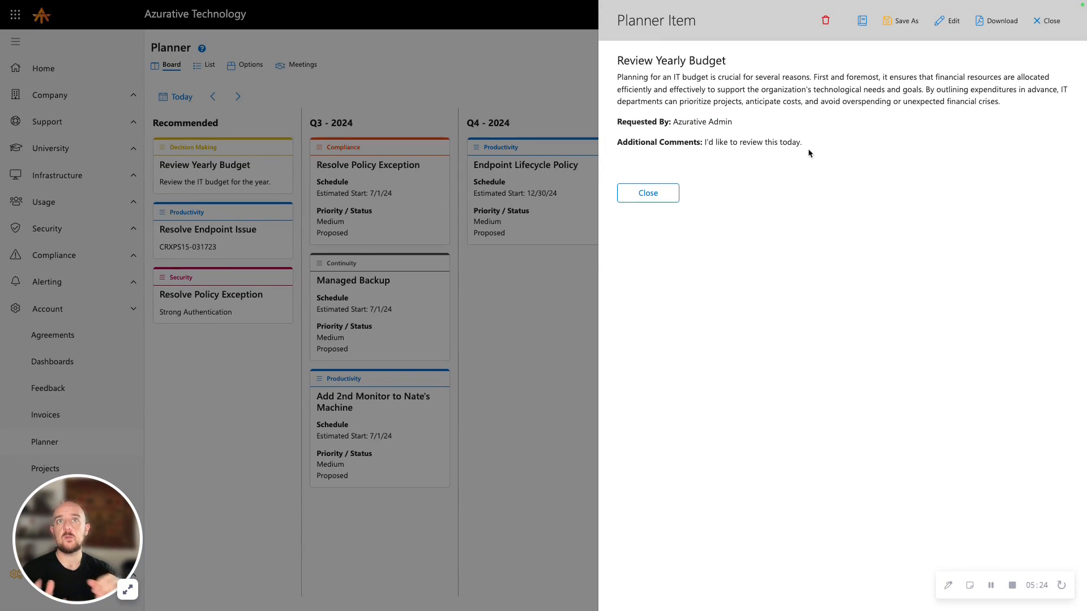
left_click(655, 198)
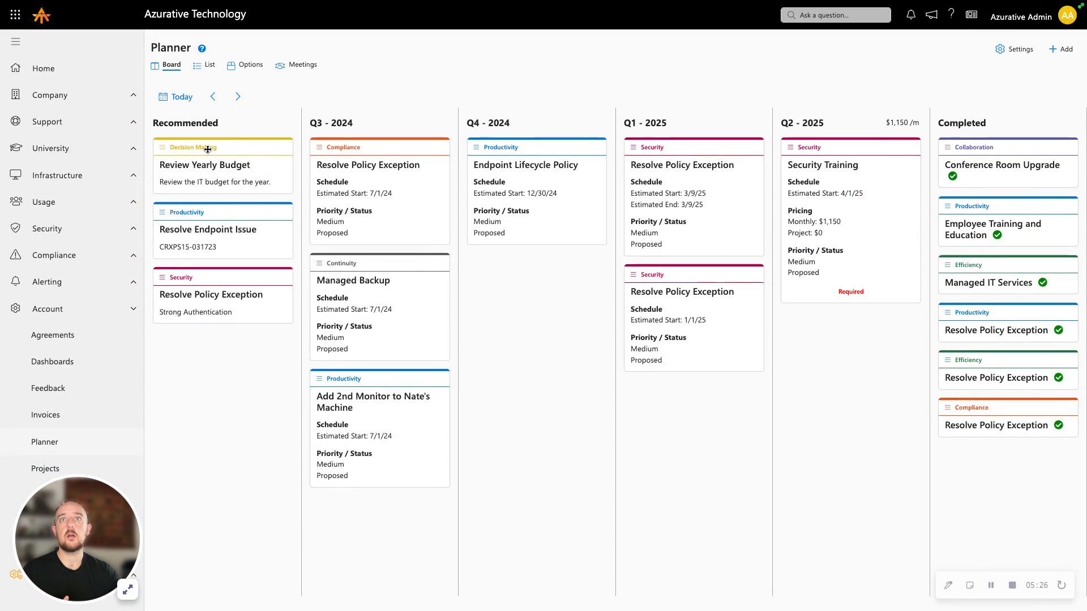
Move the Review Yearly Budget card from Recommended to the Q4 - 2024 column of the Planner board
left_click_drag(205, 148, 498, 152)
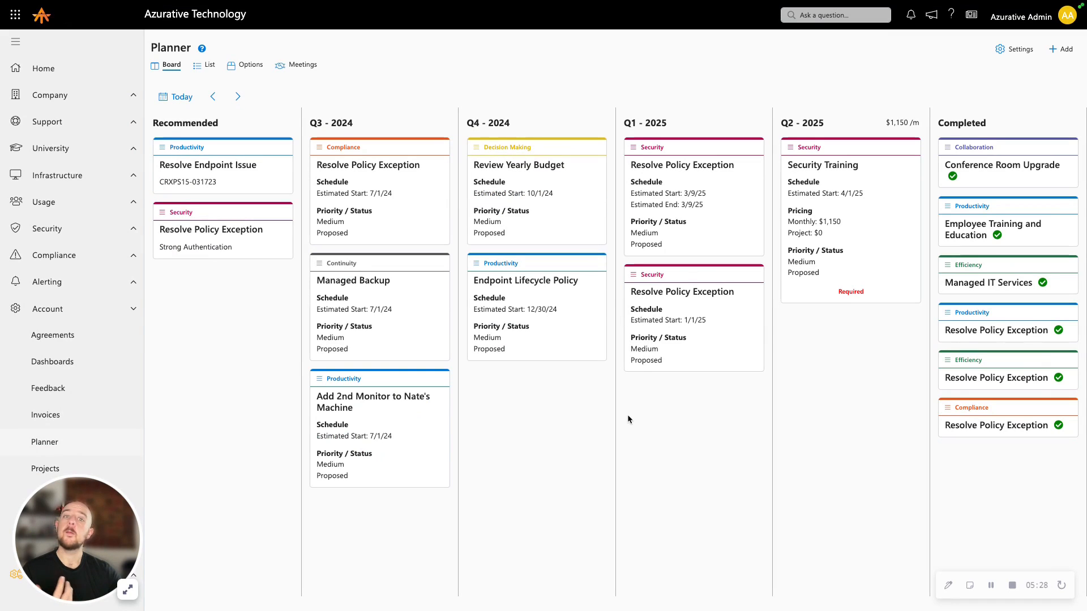